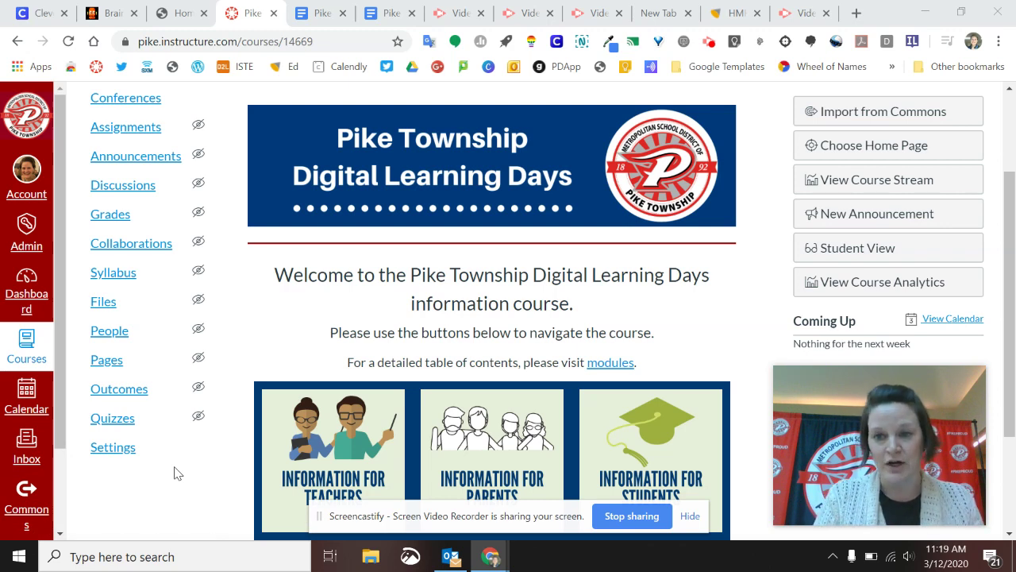
In course navigation settings, move Conferences from hidden to between Home and Modules, and save.
{"action": "left_click", "coordinate": [113, 451]}
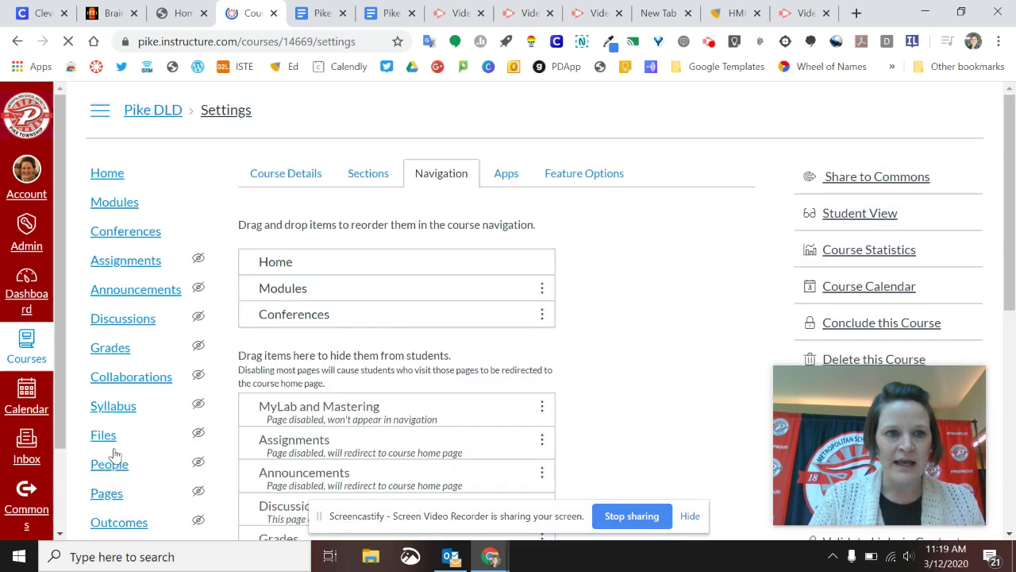
{"action": "left_click", "coordinate": [449, 176]}
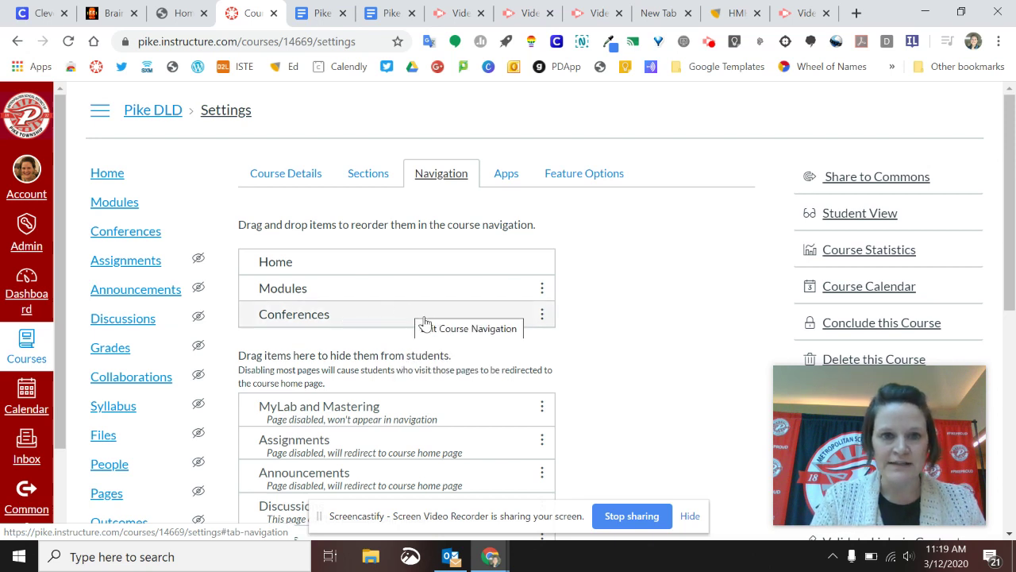
{"action": "mouse_move", "coordinate": [423, 322]}
{"action": "left_mouse_down"}
{"action": "mouse_move", "coordinate": [448, 315]}
{"action": "mouse_move", "coordinate": [441, 433]}
{"action": "mouse_move", "coordinate": [515, 319]}
{"action": "left_mouse_up"}
{"action": "left_click_drag", "start_coordinate": [390, 382], "coordinate": [395, 280]}
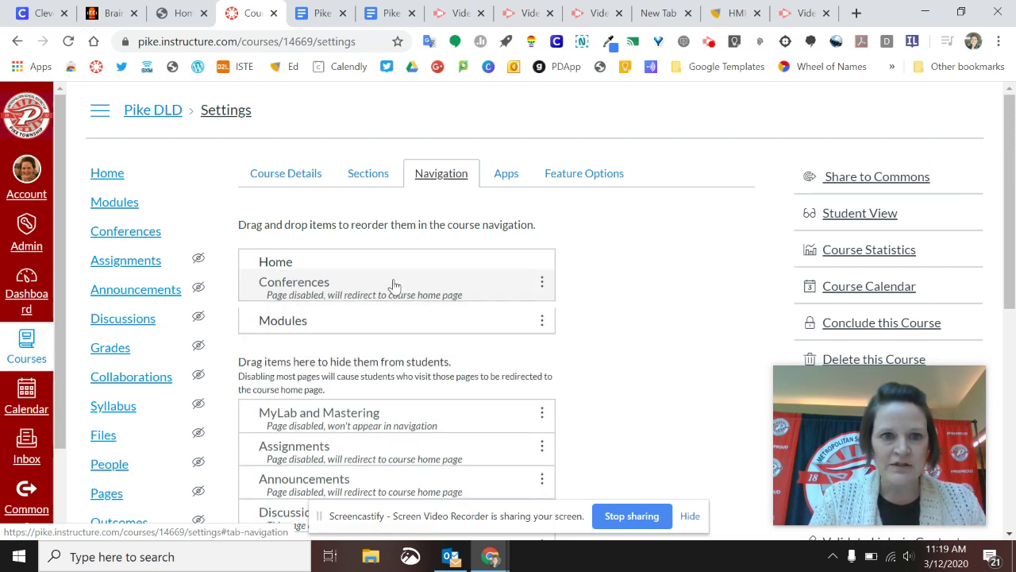
{"action": "scroll", "coordinate": [622, 177], "scroll_direction": "down", "scroll_amount": 1}
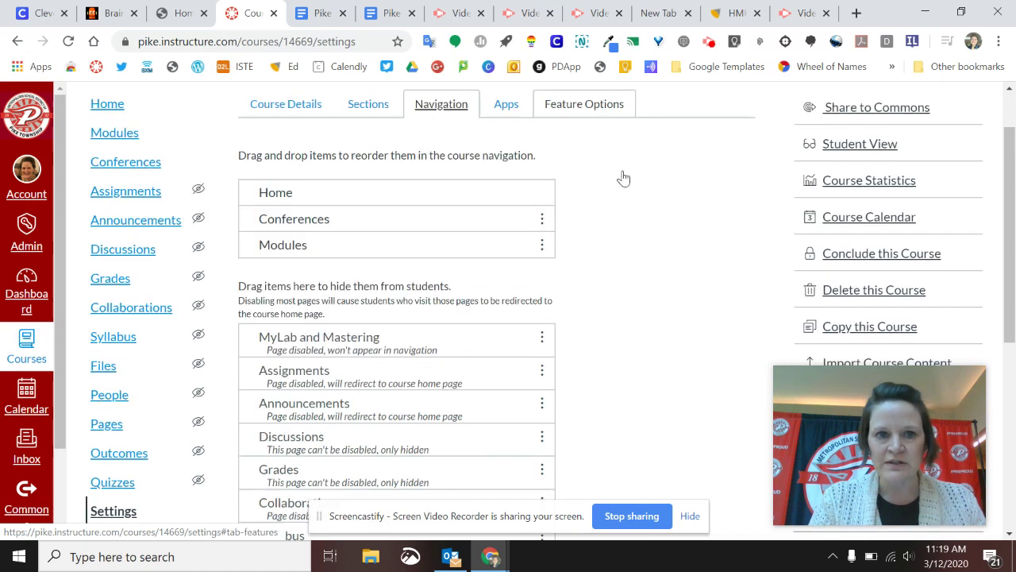
{"action": "scroll", "coordinate": [624, 175], "scroll_direction": "down", "scroll_amount": 2}
{"action": "scroll", "coordinate": [623, 176], "scroll_direction": "down", "scroll_amount": 2}
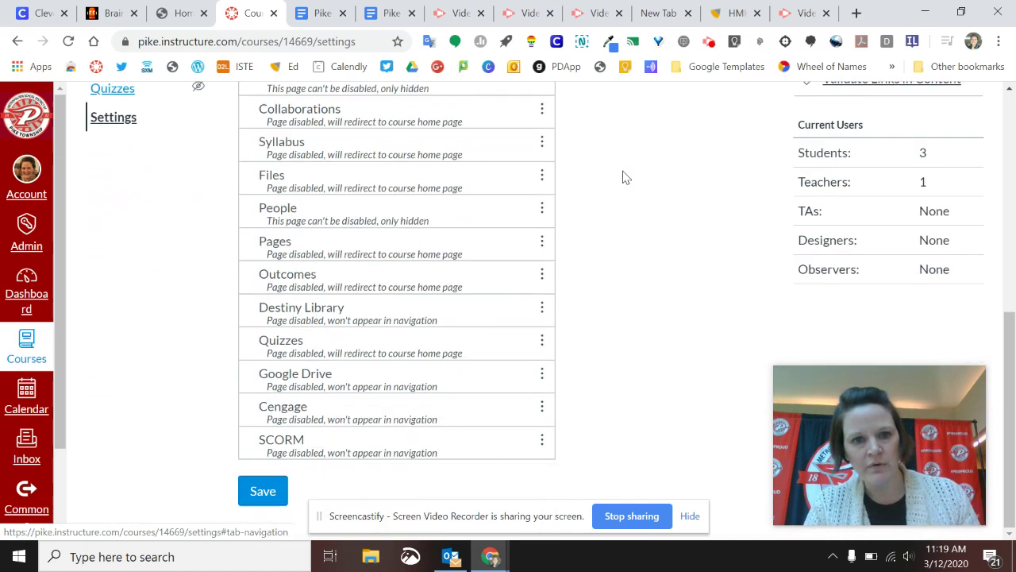
{"action": "left_click", "coordinate": [271, 492]}
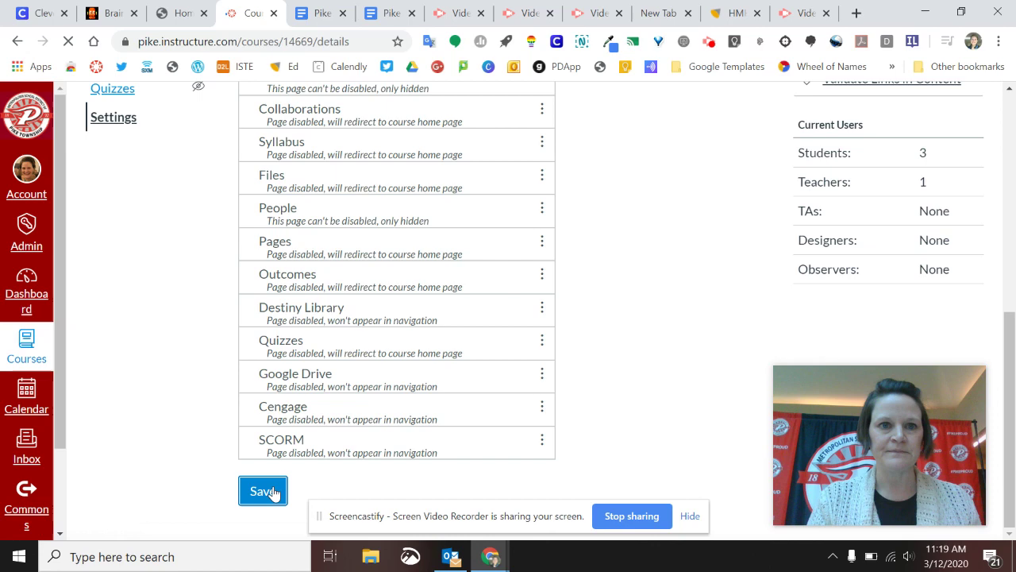
Go from the course Home page to the empty Conferences page.
{"action": "left_click", "coordinate": [111, 174]}
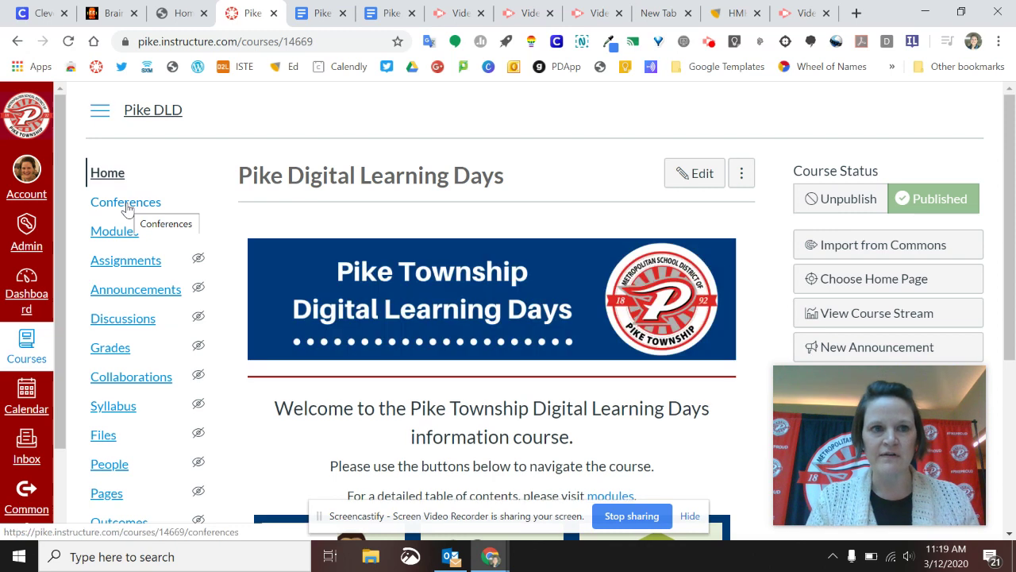
{"action": "left_click", "coordinate": [127, 206]}
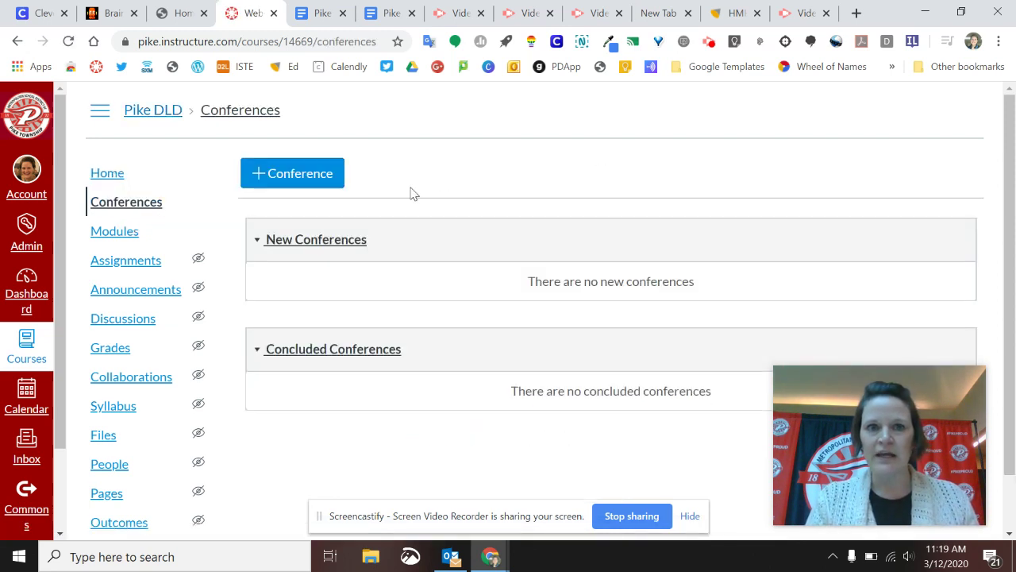
Create a BigBlueButton conference with a 90-minute duration and the description 'Open Office Hours'.
{"action": "left_click", "coordinate": [306, 181]}
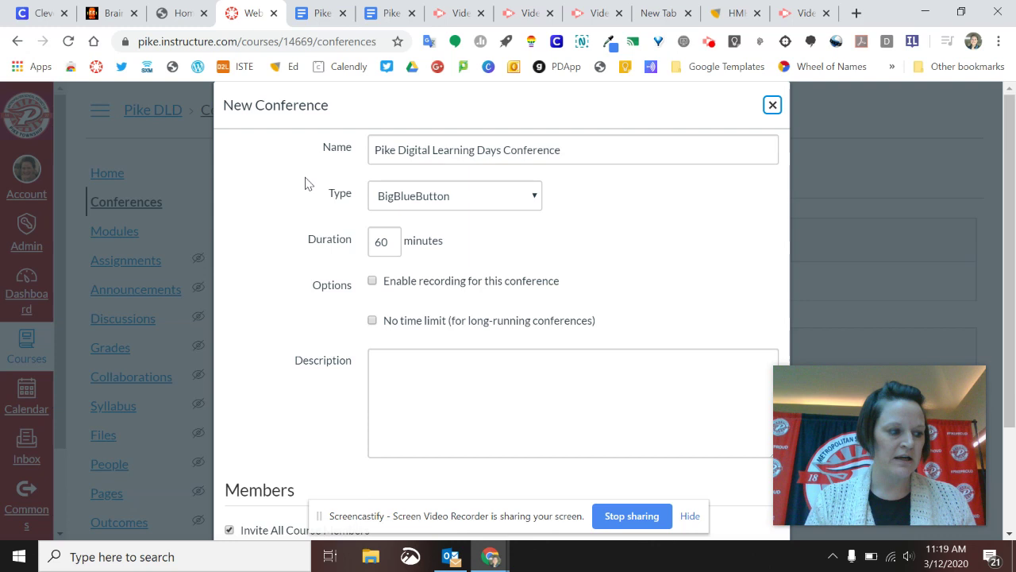
{"action": "scroll", "coordinate": [610, 218], "scroll_direction": "down", "scroll_amount": 1}
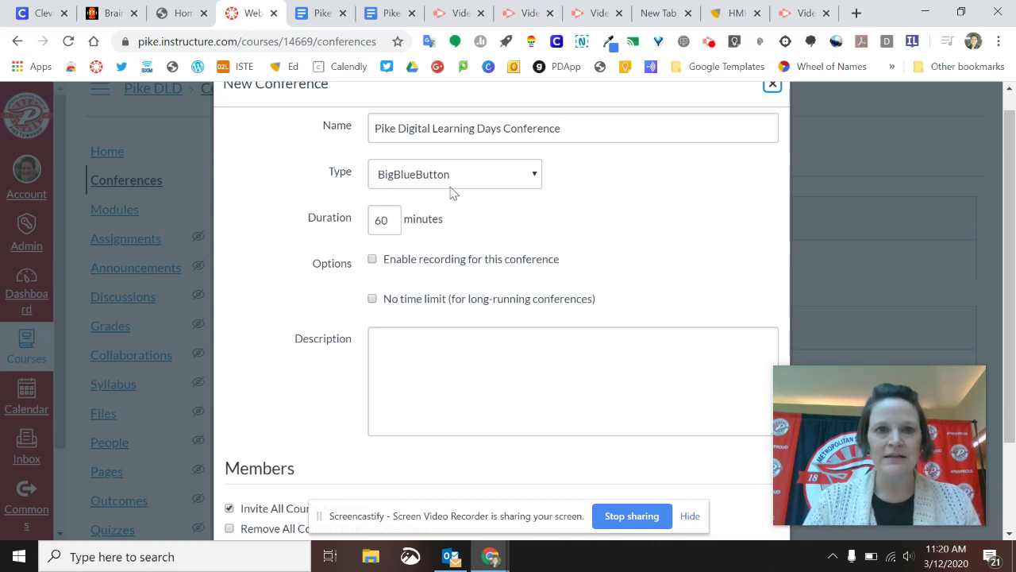
{"action": "double_click", "coordinate": [384, 228]}
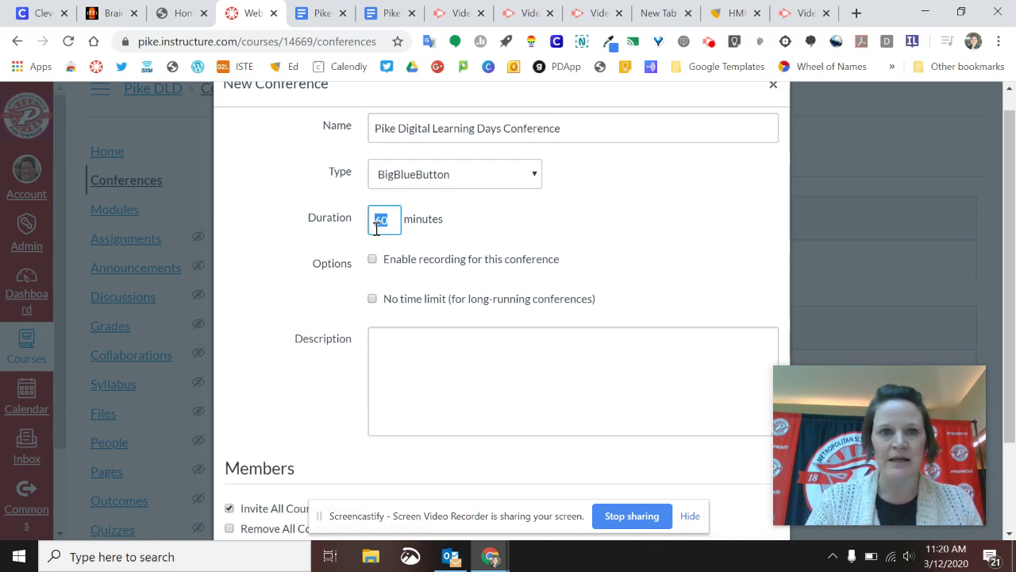
{"action": "type", "text": "90"}
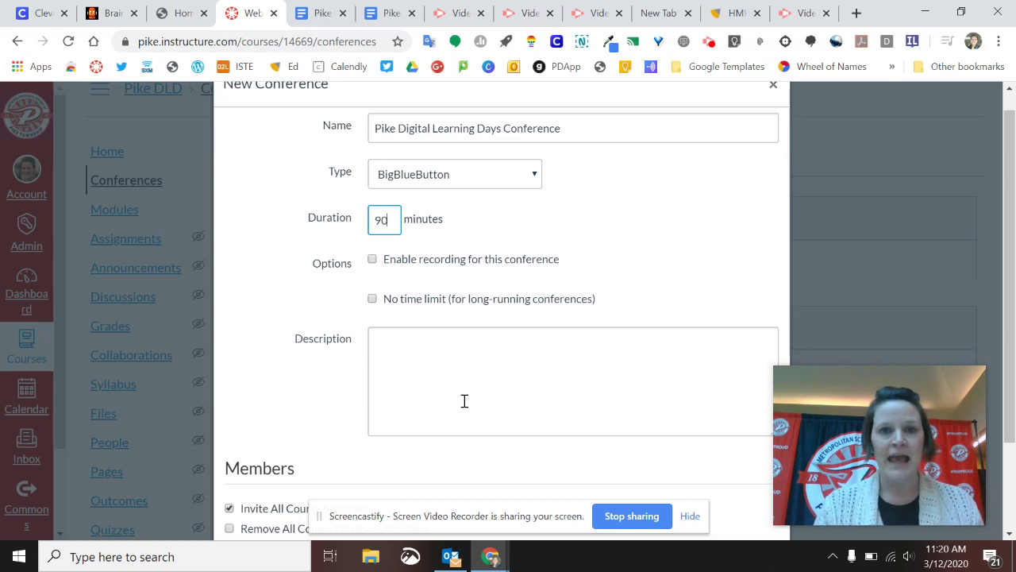
{"action": "scroll", "coordinate": [465, 401], "scroll_direction": "down", "scroll_amount": 3}
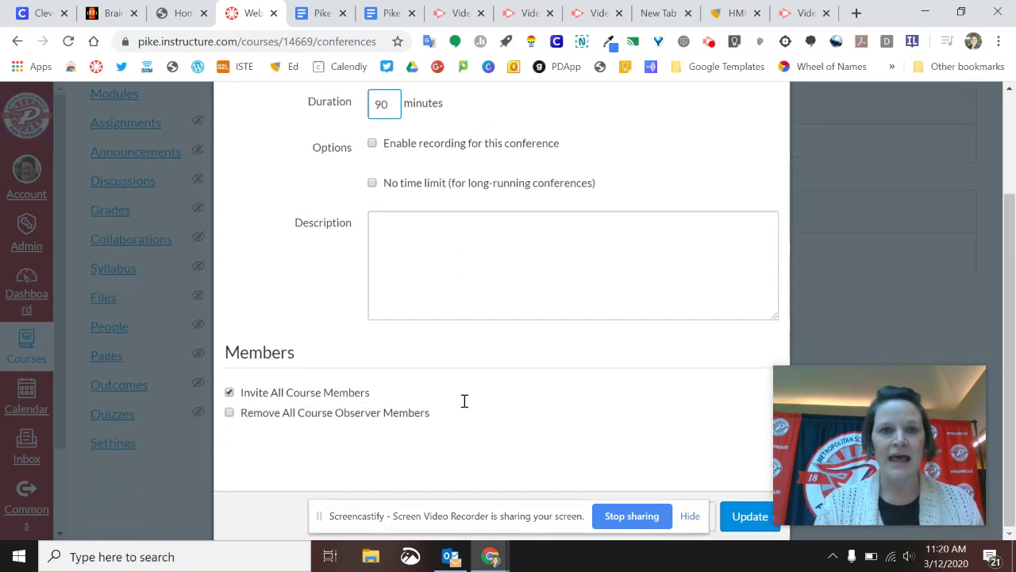
{"action": "left_click", "coordinate": [568, 303]}
{"action": "type", "text": "Open Office Hours"}
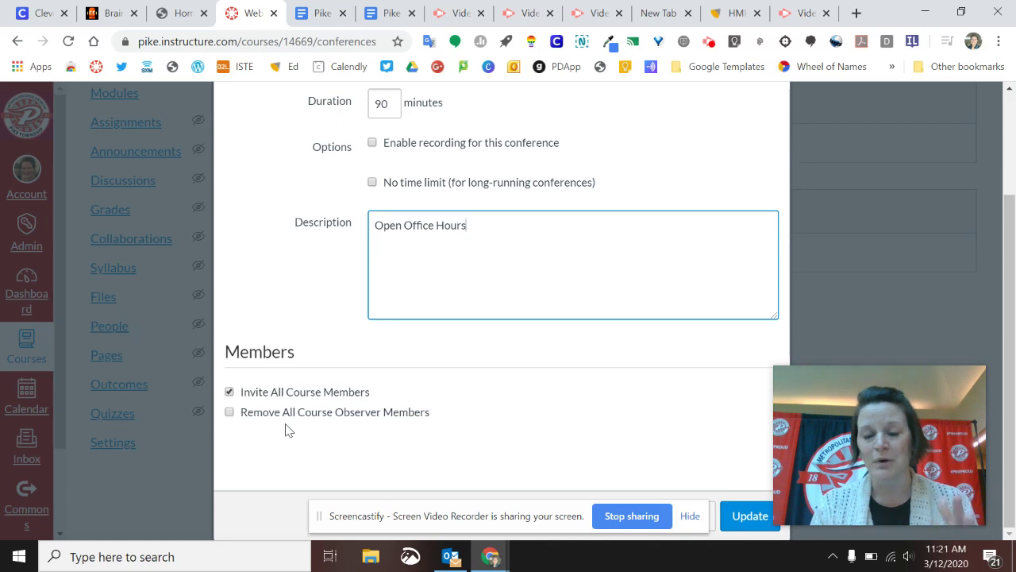
Save the Pike Digital Learning Days Conference and start its BigBlueButton session.
{"action": "left_click", "coordinate": [741, 517]}
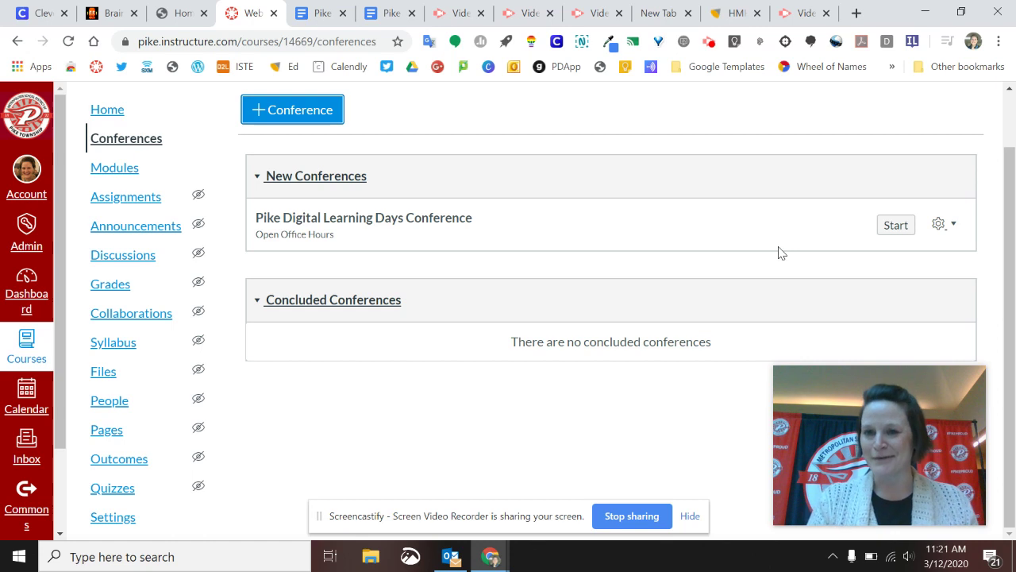
{"action": "left_click", "coordinate": [896, 226]}
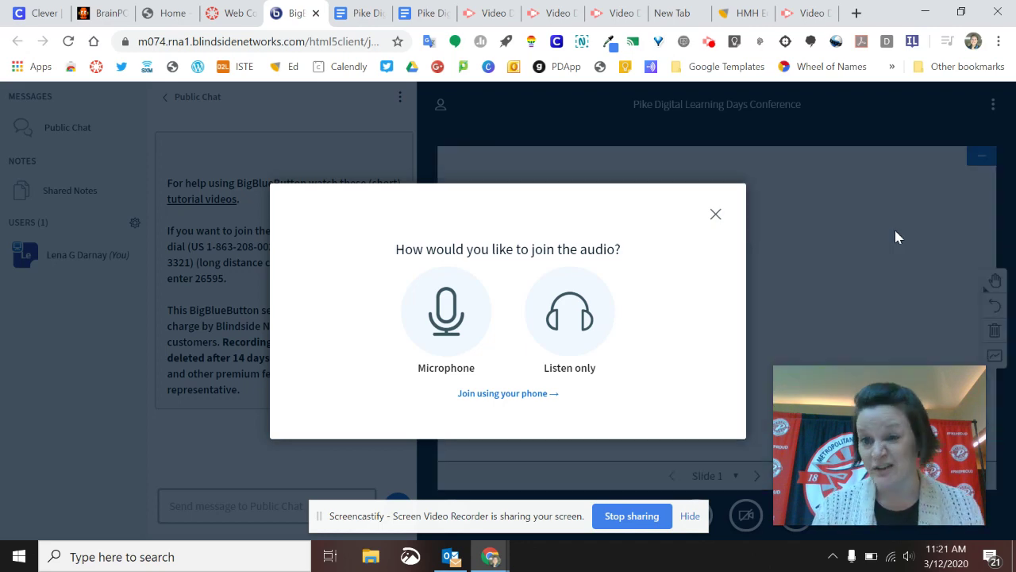
Join audio by microphone, allowing browser mic access and confirming the echo test.
{"action": "left_click", "coordinate": [454, 312]}
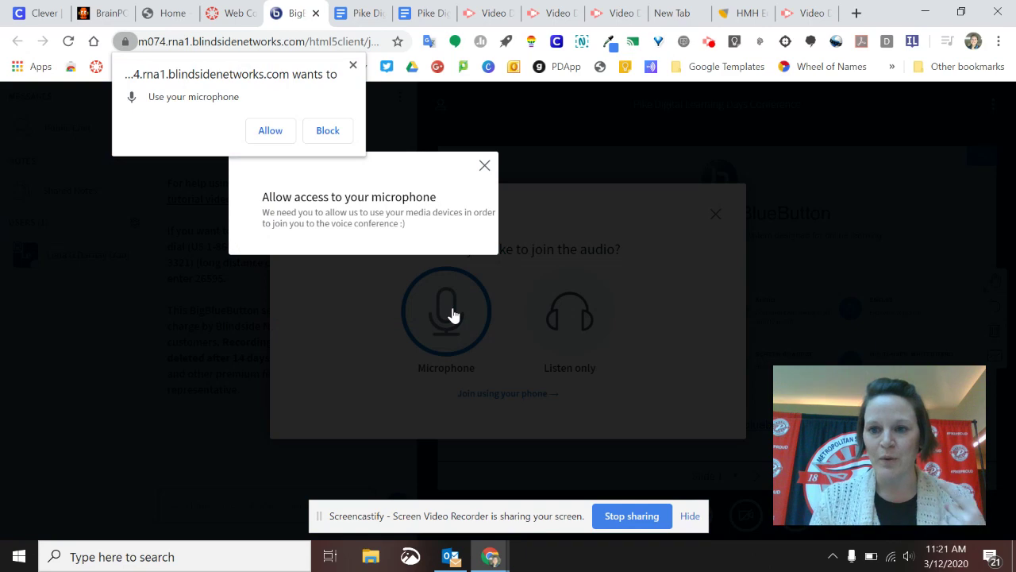
{"action": "left_click", "coordinate": [278, 129]}
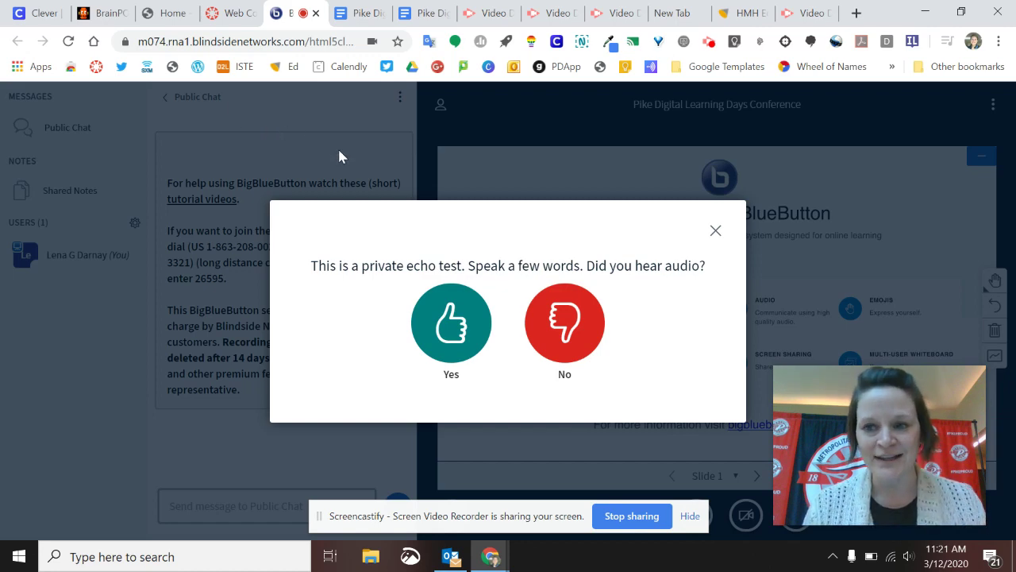
{"action": "left_click", "coordinate": [444, 350]}
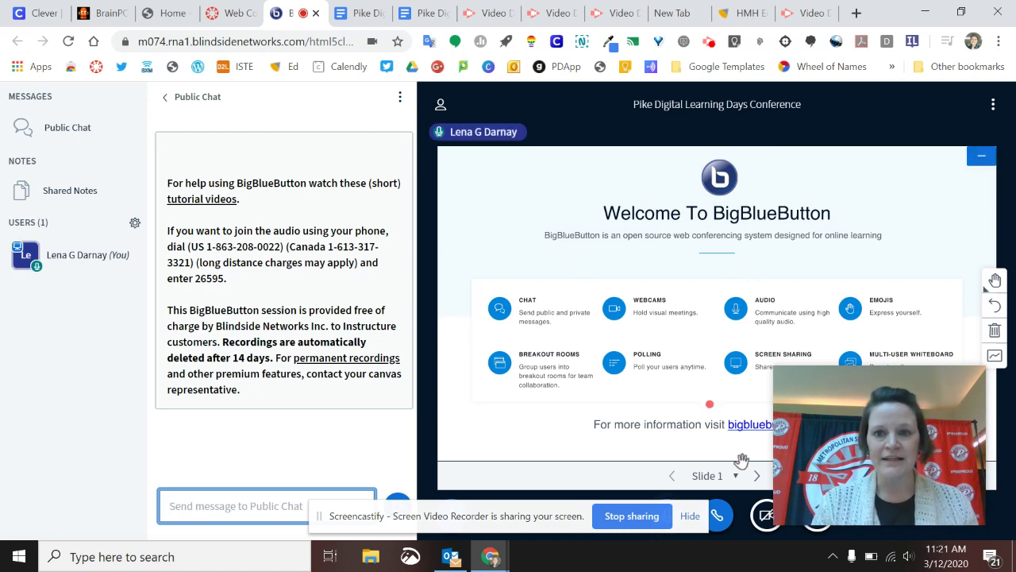
Share the webcam, allowing camera access and starting the video broadcast.
{"action": "left_click", "coordinate": [762, 518]}
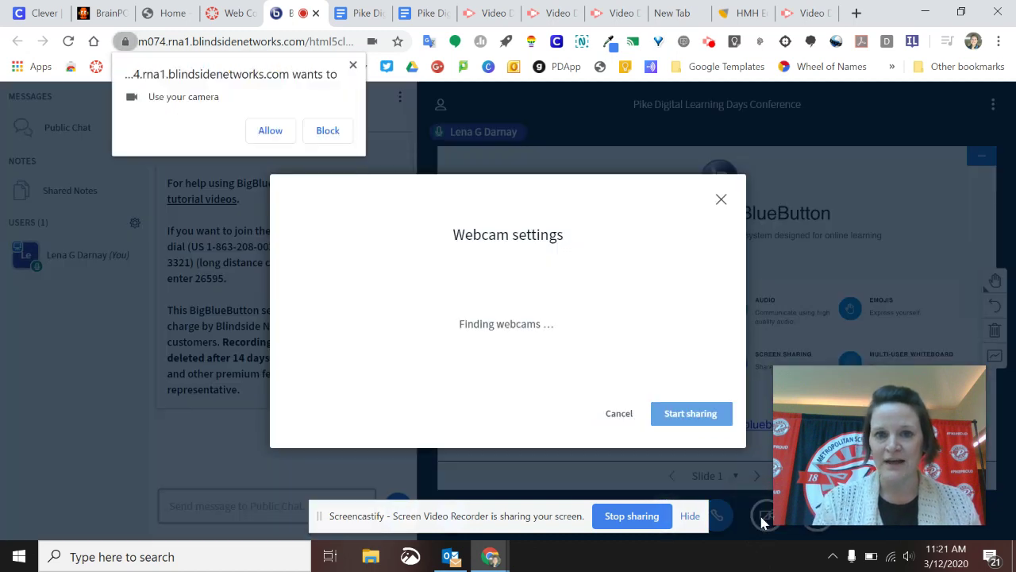
{"action": "left_click", "coordinate": [270, 130]}
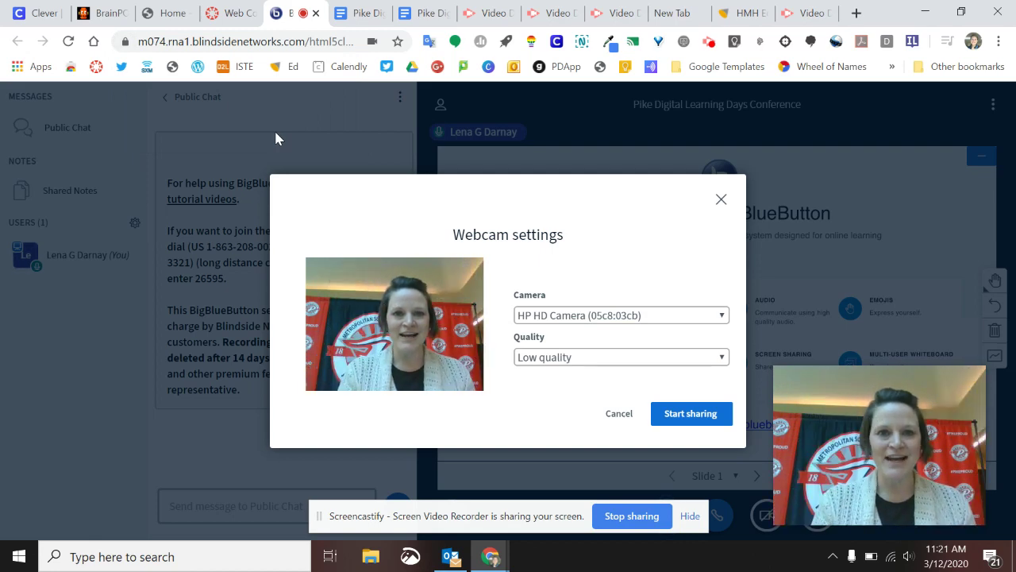
{"action": "left_click", "coordinate": [688, 414]}
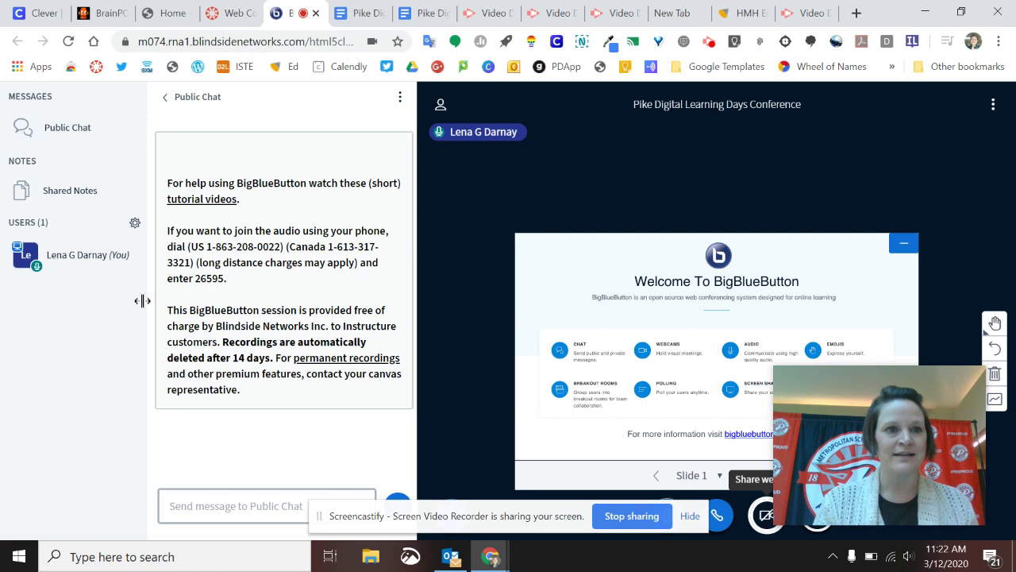
{"action": "left_click", "coordinate": [248, 500]}
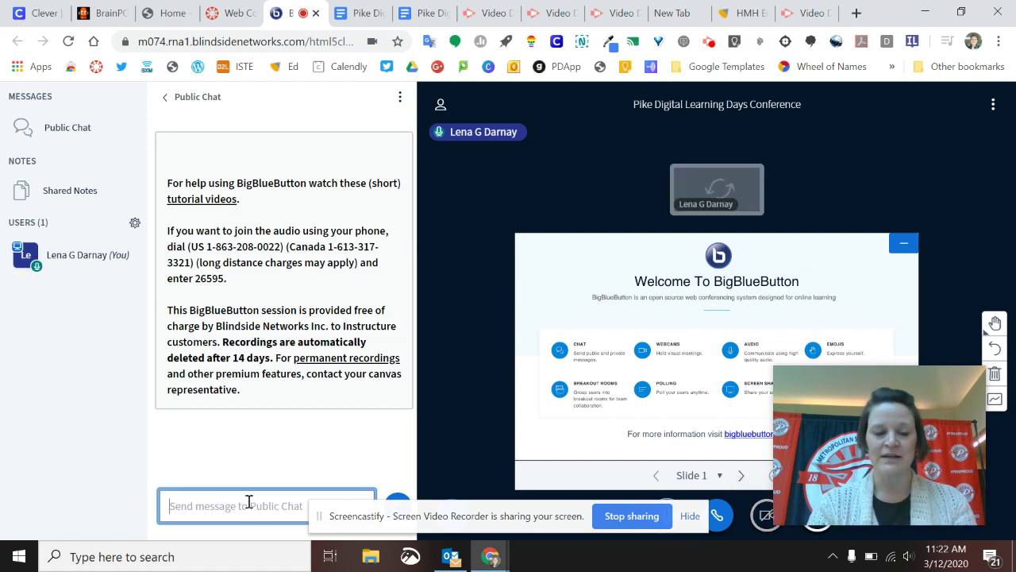
Send 'Hi!' to the Public Chat.
{"action": "type", "text": "Hi!"}
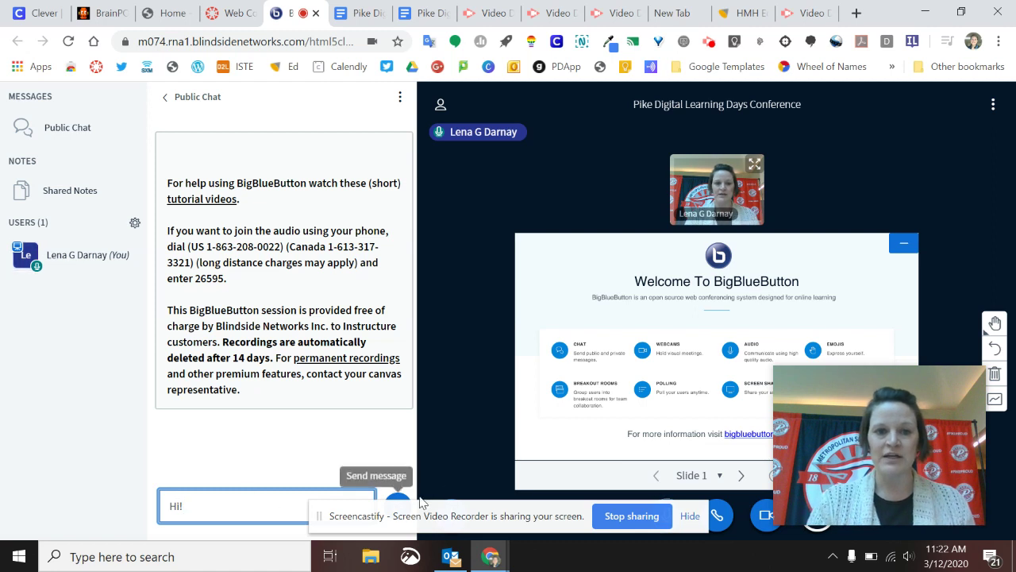
{"action": "left_click", "coordinate": [399, 503]}
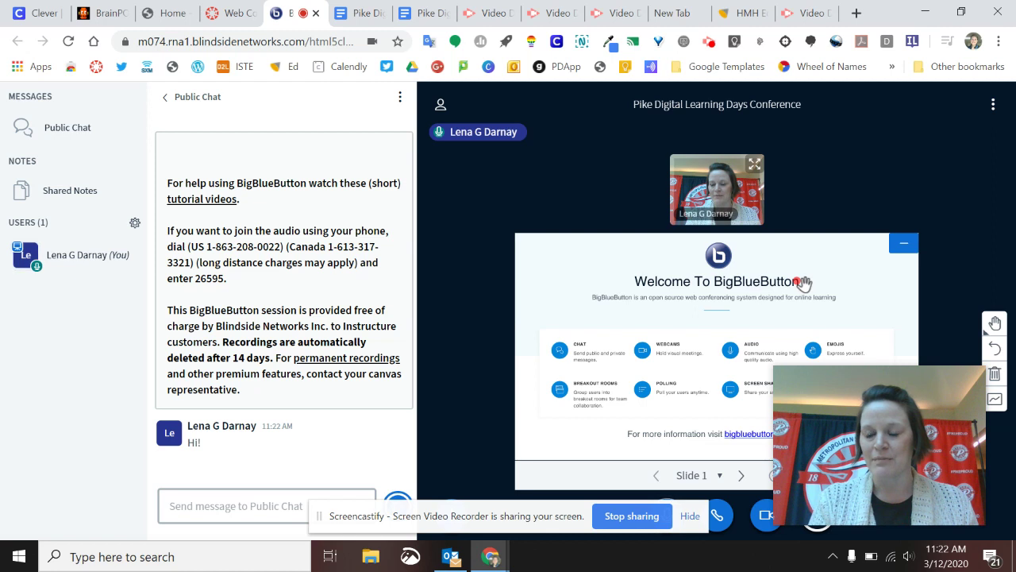
Scribble red pencil lines on welcome Slide 1, then advance to blank Slide 2.
{"action": "left_click", "coordinate": [995, 324]}
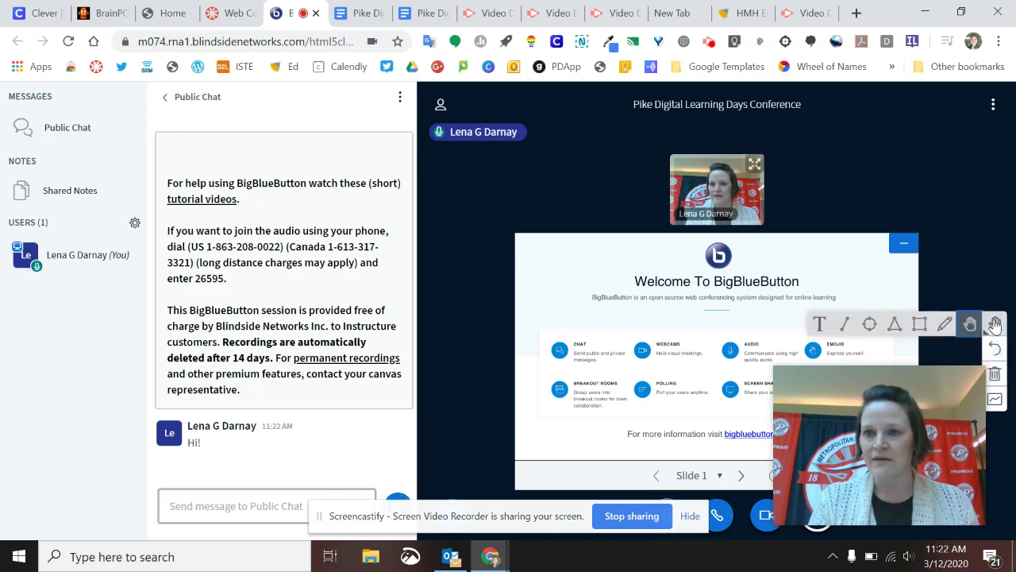
{"action": "left_click", "coordinate": [945, 324]}
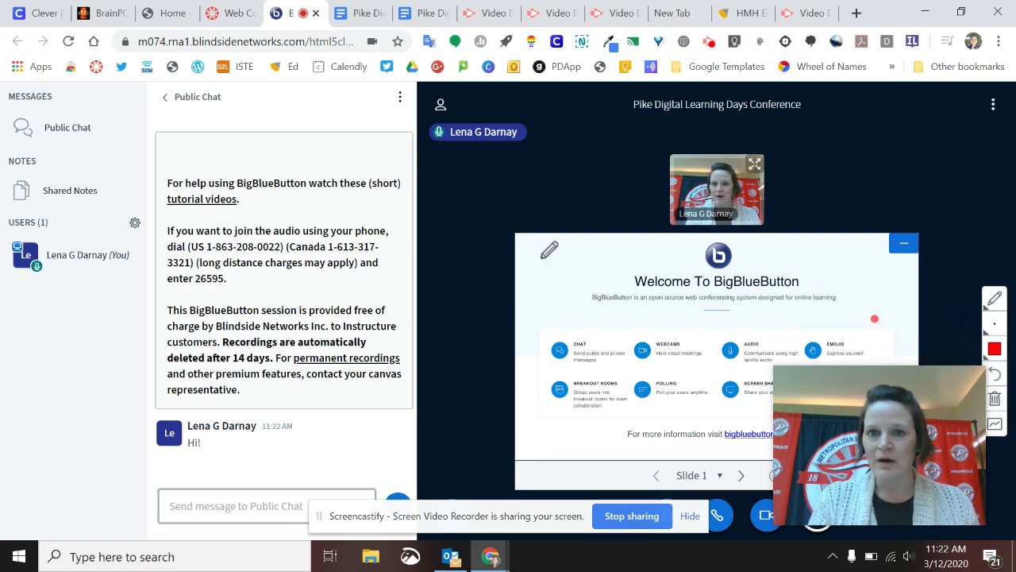
{"action": "left_click_drag", "start_coordinate": [573, 263], "coordinate": [587, 305]}
{"action": "left_click_drag", "start_coordinate": [655, 263], "coordinate": [694, 249]}
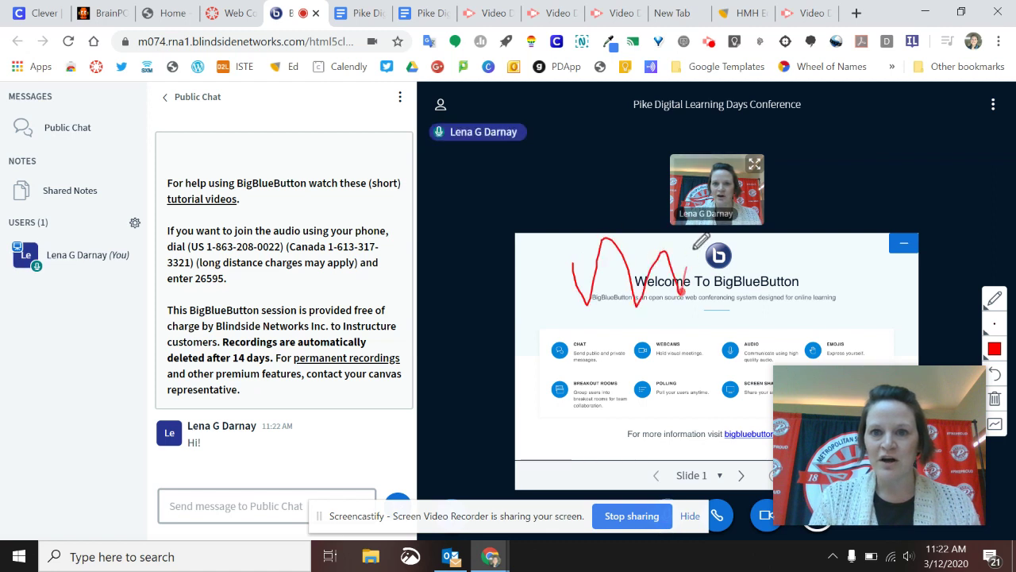
{"action": "left_click", "coordinate": [742, 477]}
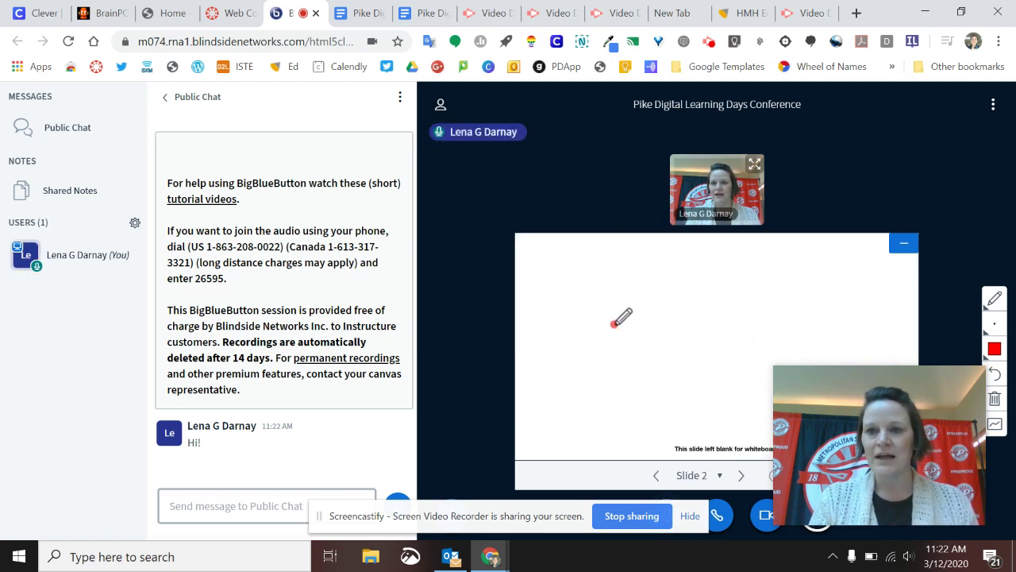